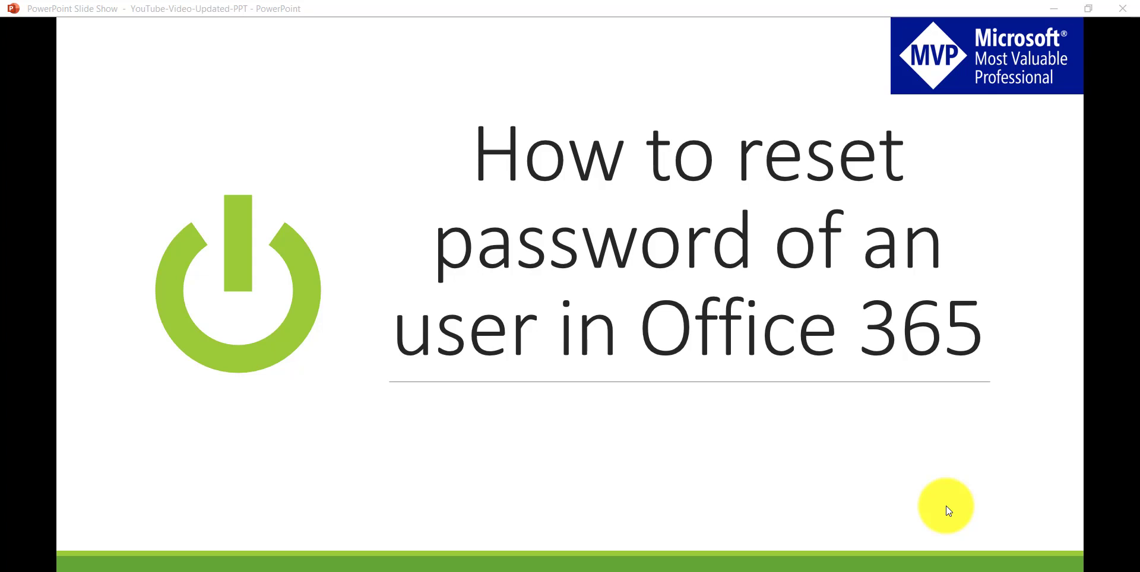
Step: Switch to Firefox and browse SharePoint Sky's Featured Courses, including the $295 bundle and $199 Development Training
left_click(620, 571)
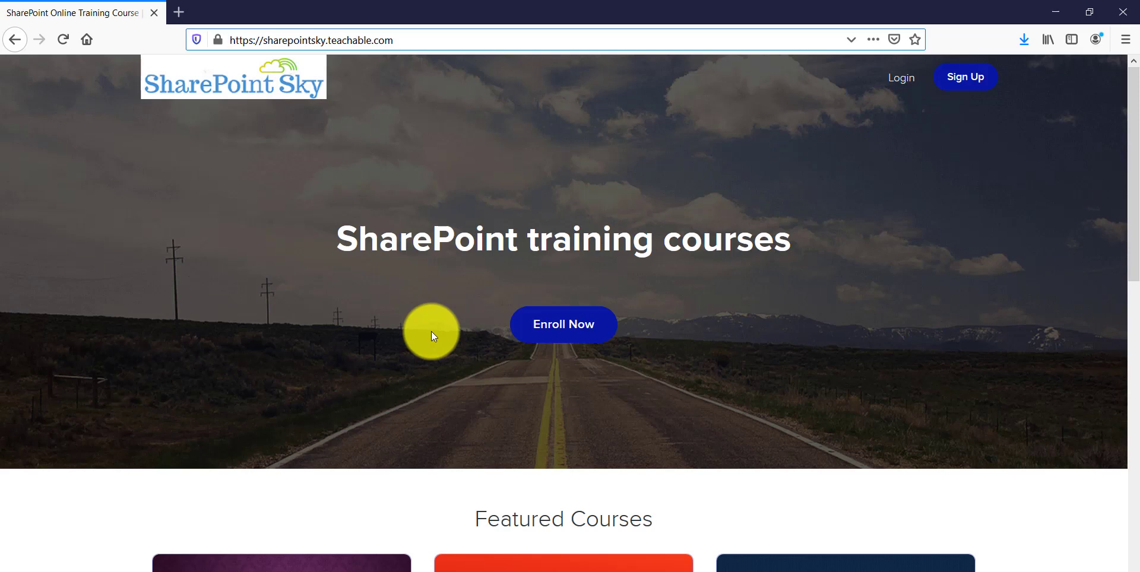
scroll(431, 332, "down", 5)
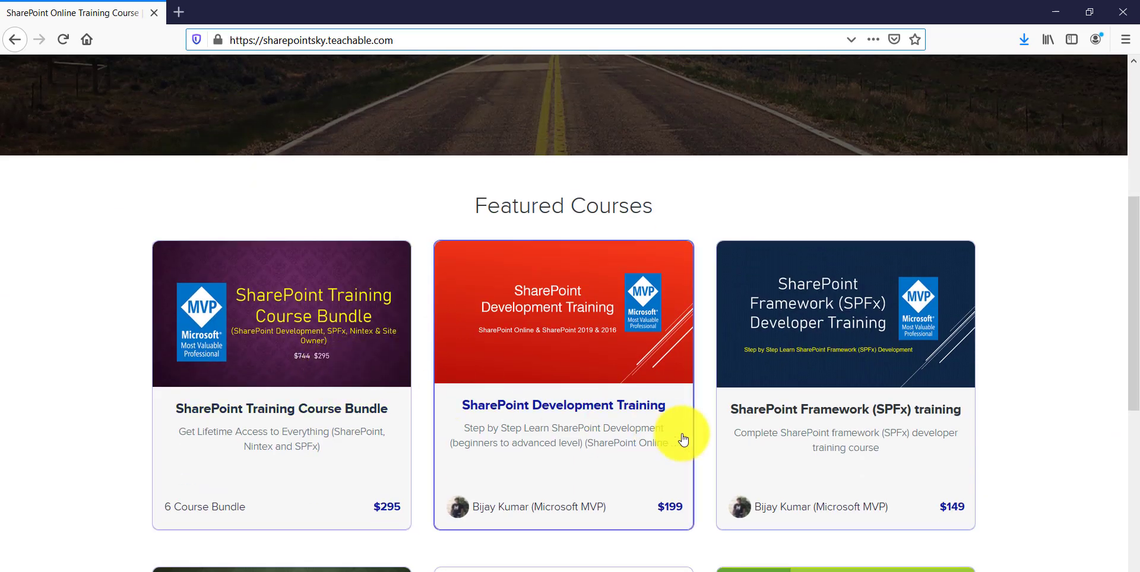
scroll(682, 440, "down", 4)
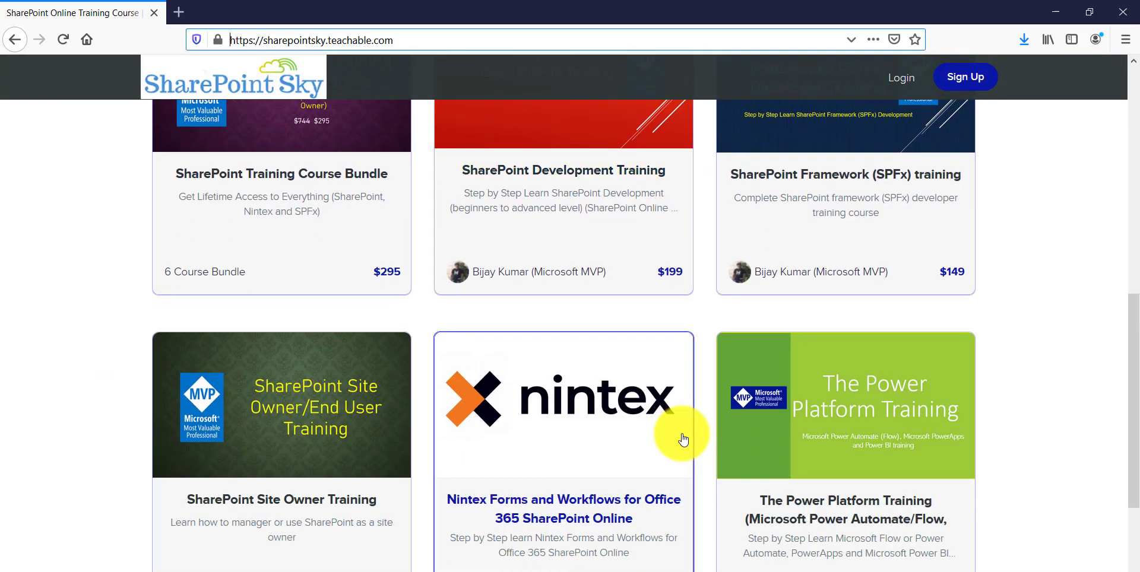
scroll(682, 439, "up", 3)
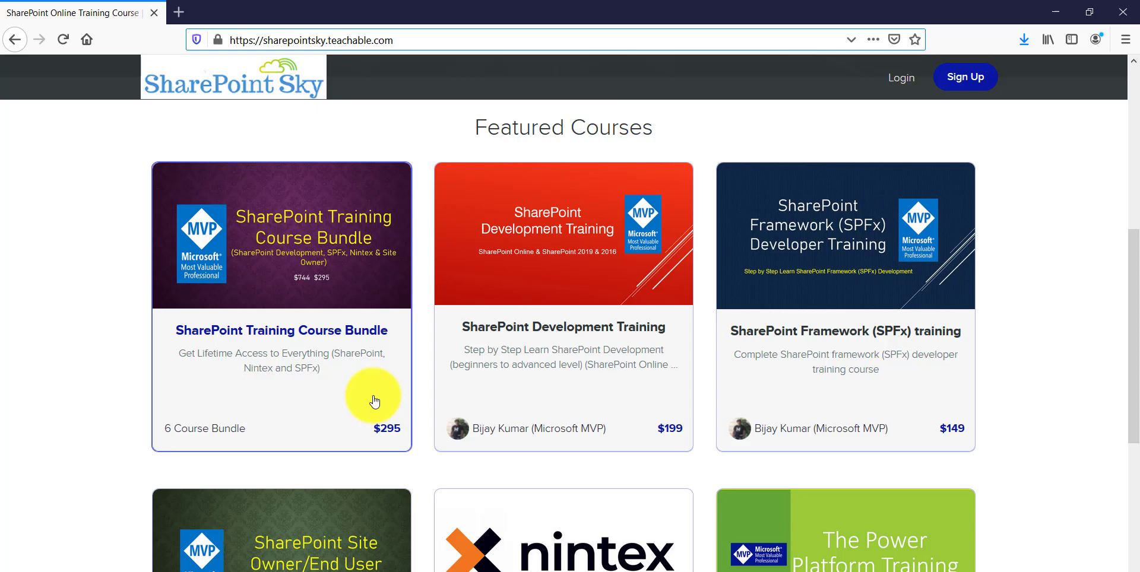
scroll(374, 395, "up", 3)
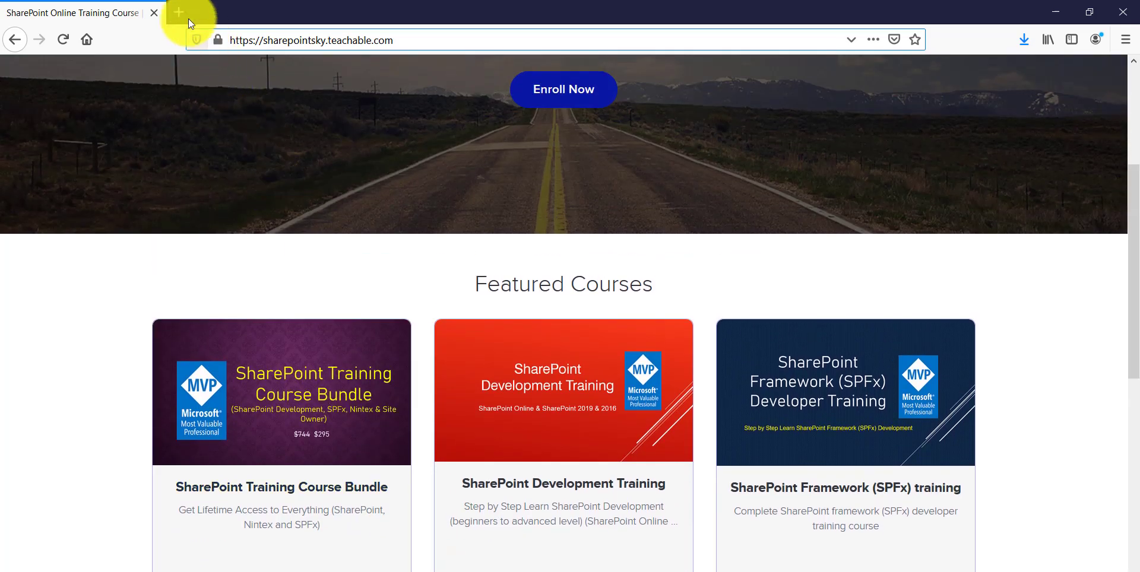
Step: Go to admin.microsoft.com in a new Firefox tab
left_click(178, 12)
type("admin.microsoft.com/")
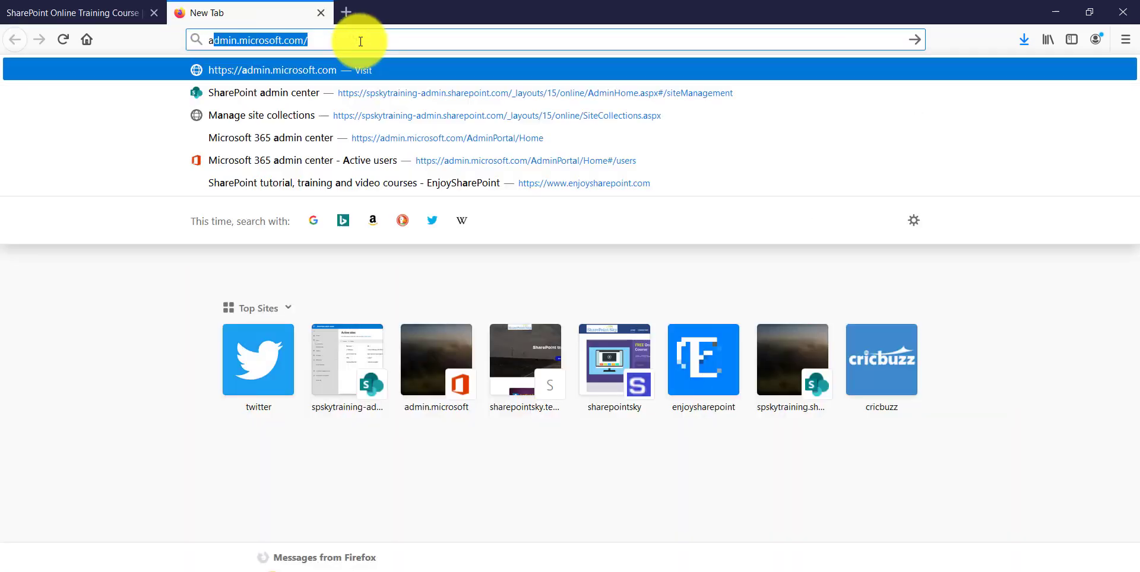
key("Return")
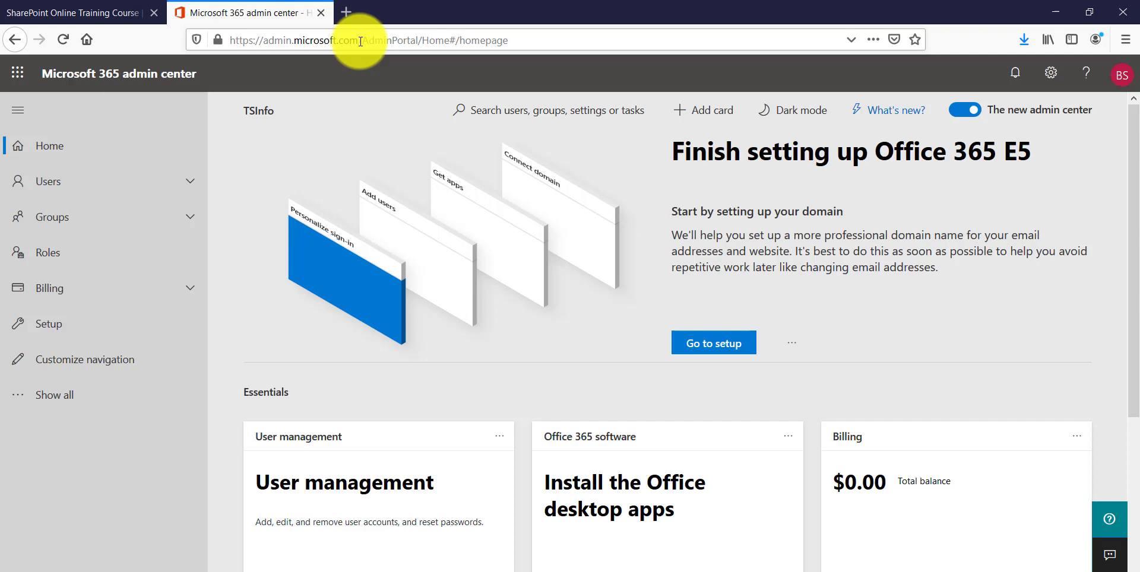
Step: Expand Users in the left navigation and show Active users
left_click(62, 189)
left_click(67, 213)
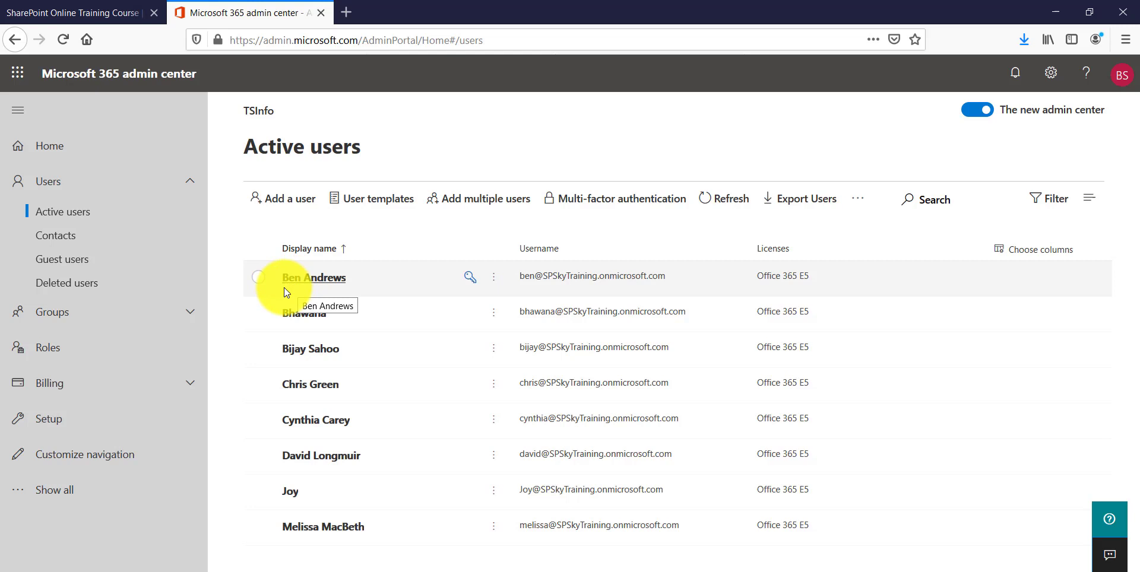
Step: Open and close the password-reset panel for the first user, then for the fourth user
left_click(469, 279)
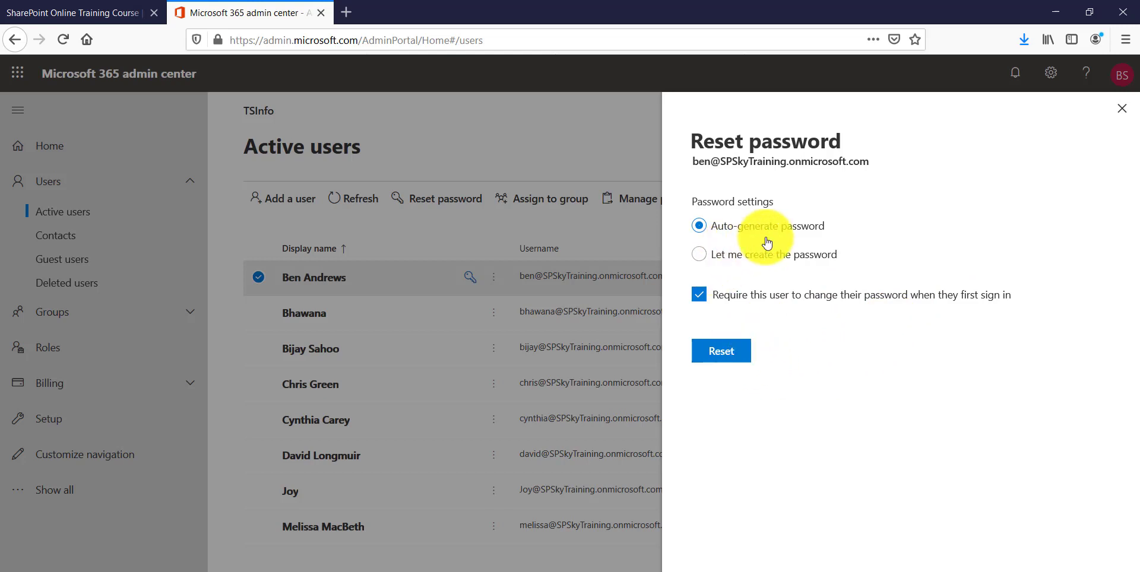
left_click(1121, 109)
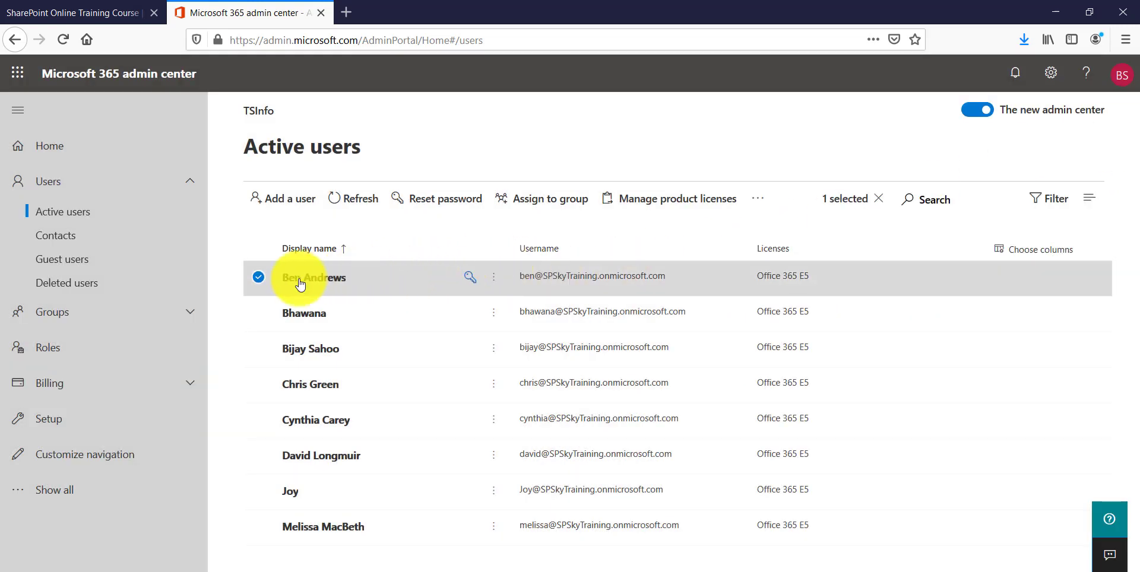
left_click(258, 278)
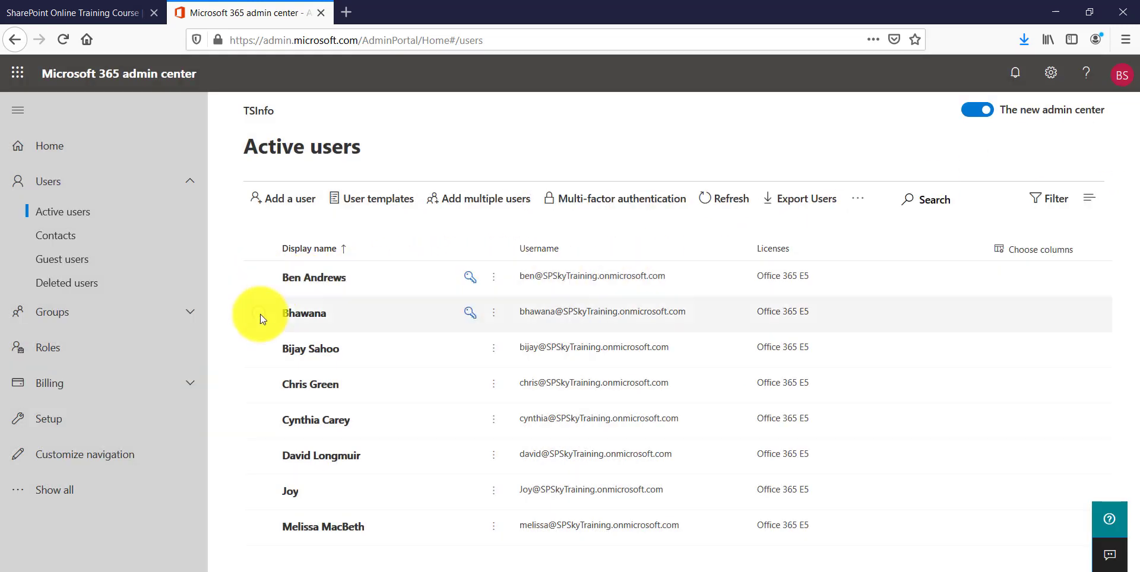
left_click(264, 385)
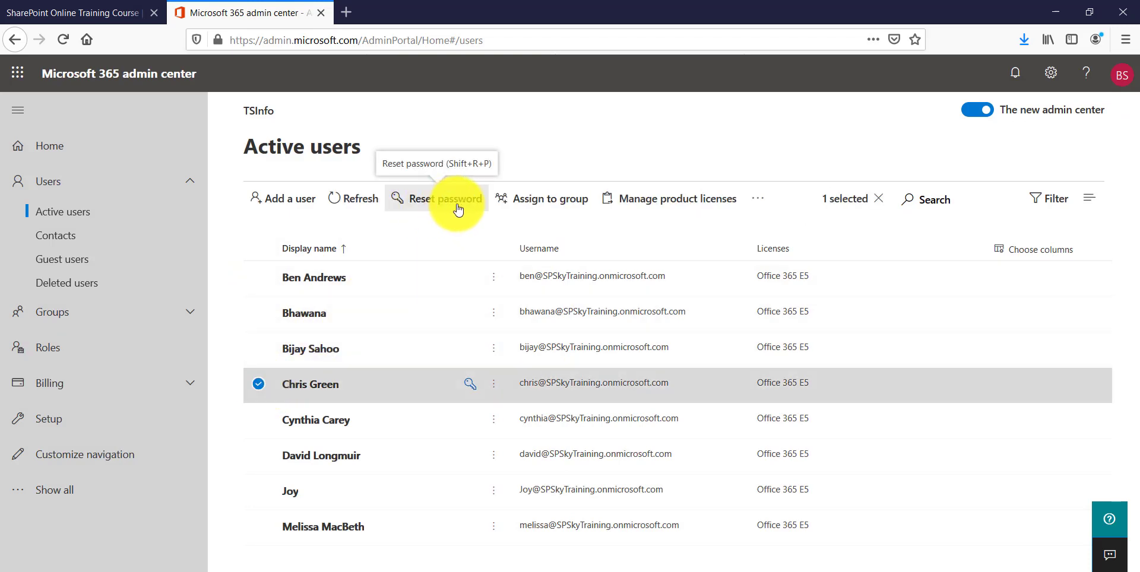
left_click(457, 202)
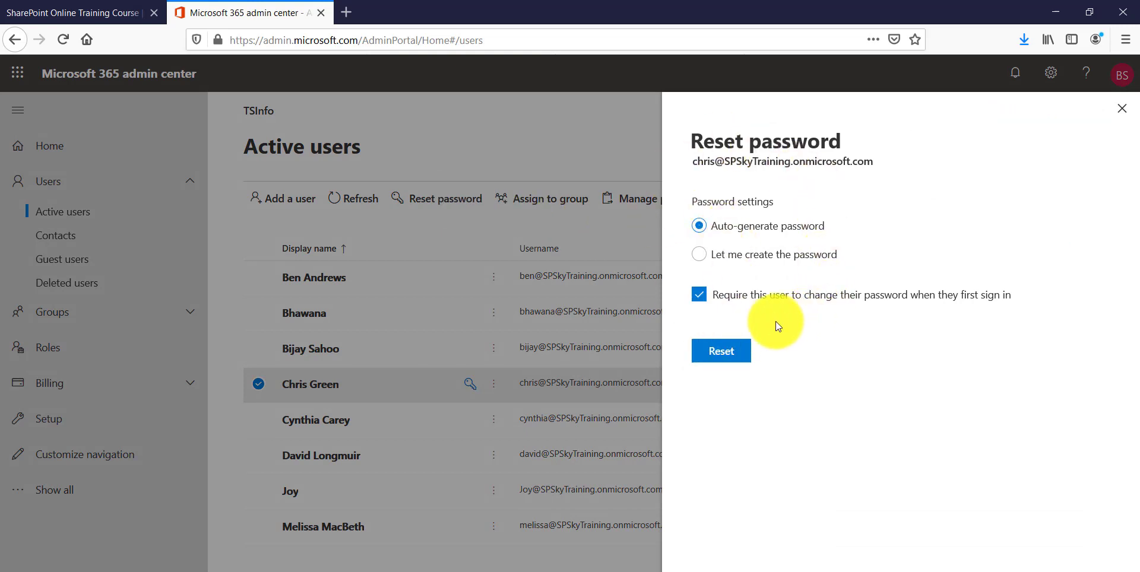
left_click(1121, 108)
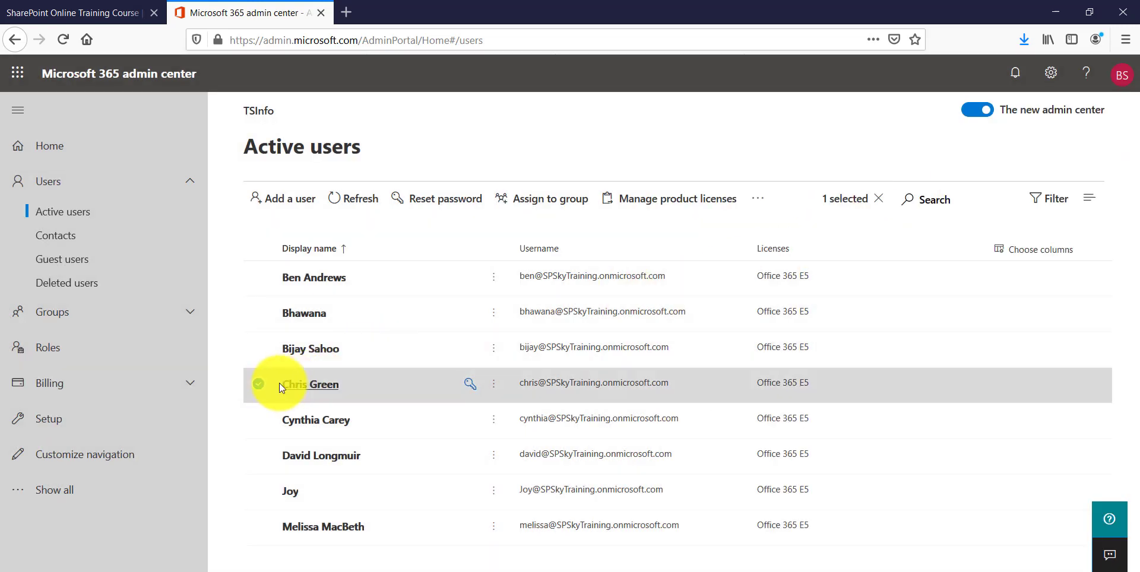
Step: Select the first, fourth and fifth users and preview their bulk password reset without applying it
left_click(259, 385)
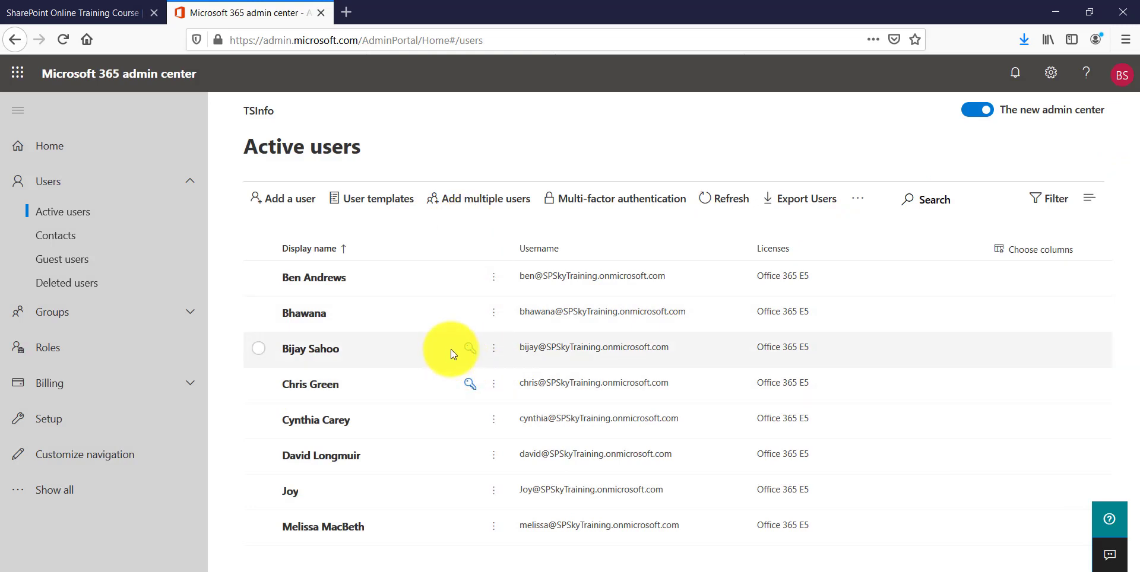
left_click(260, 281)
left_click(258, 389)
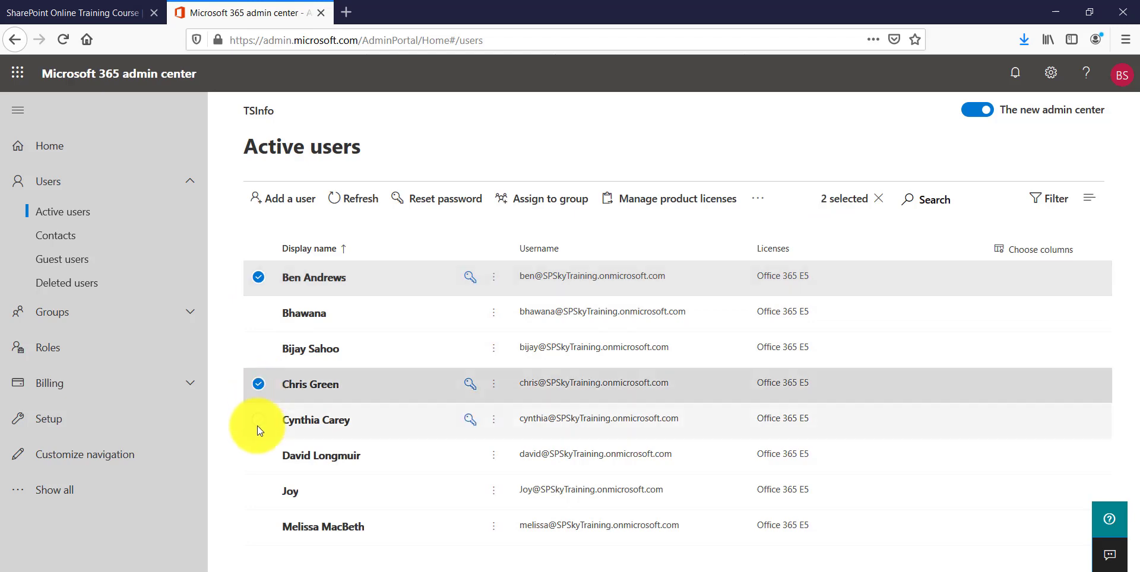
left_click(287, 408)
left_click(431, 205)
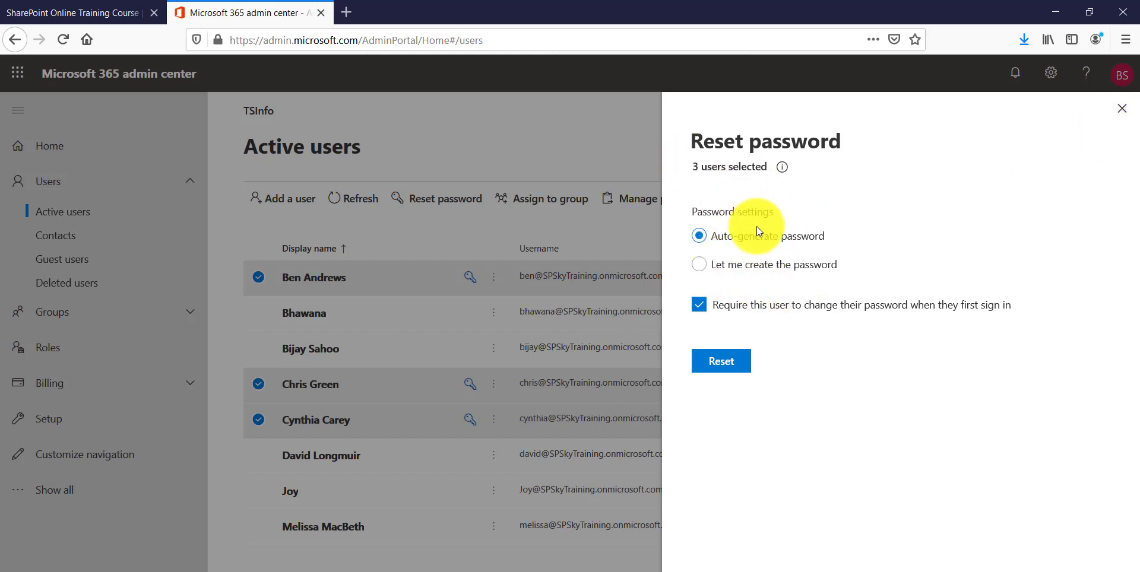
left_click(1122, 109)
Step: Deselect all three users and show the additional user actions menu
left_click(257, 277)
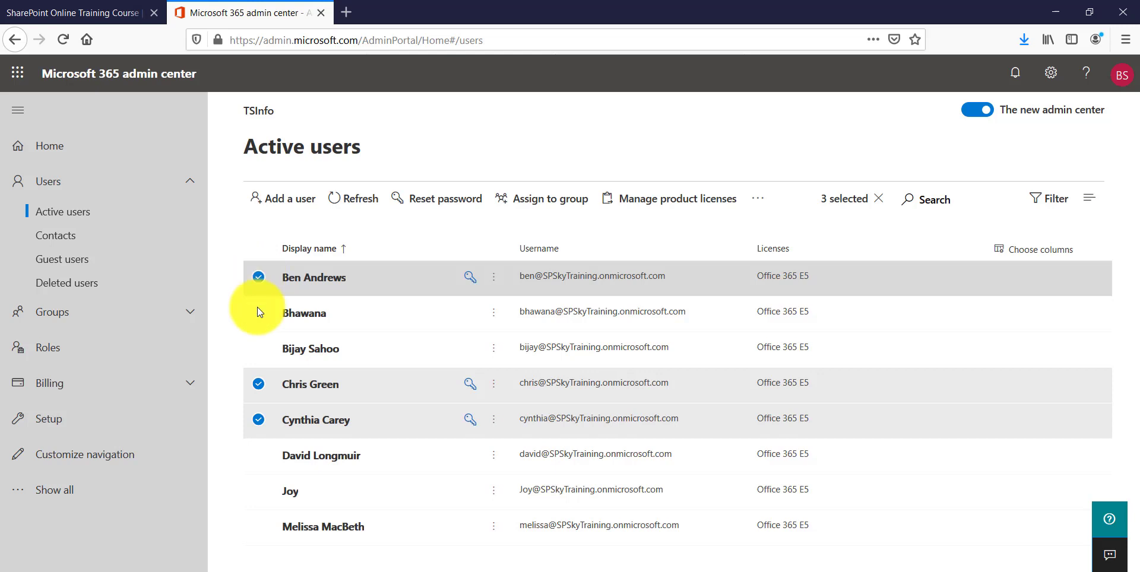
left_click(258, 384)
left_click(257, 420)
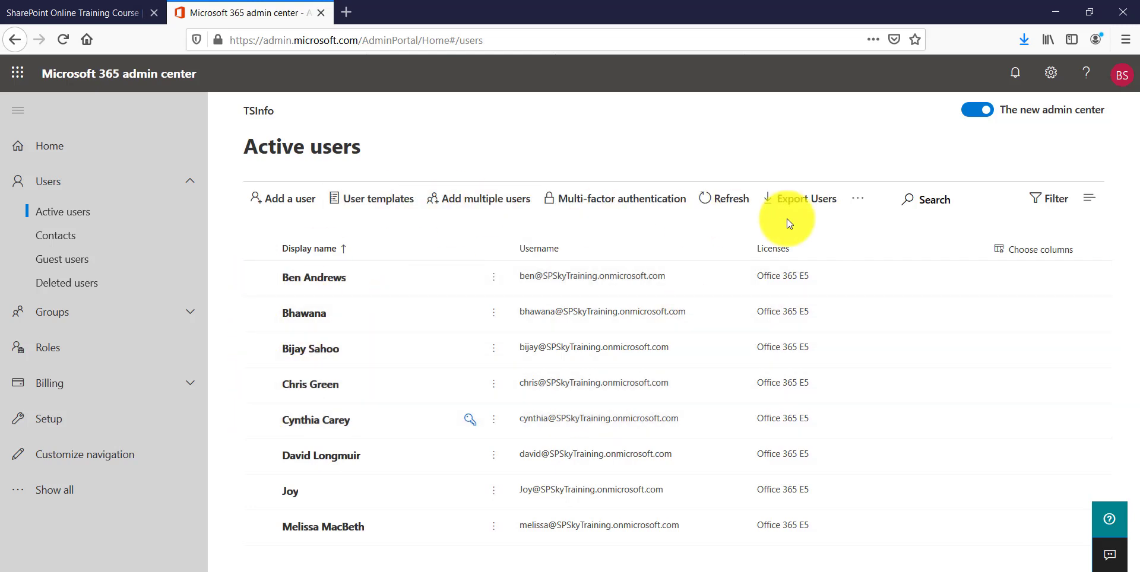
left_click(862, 205)
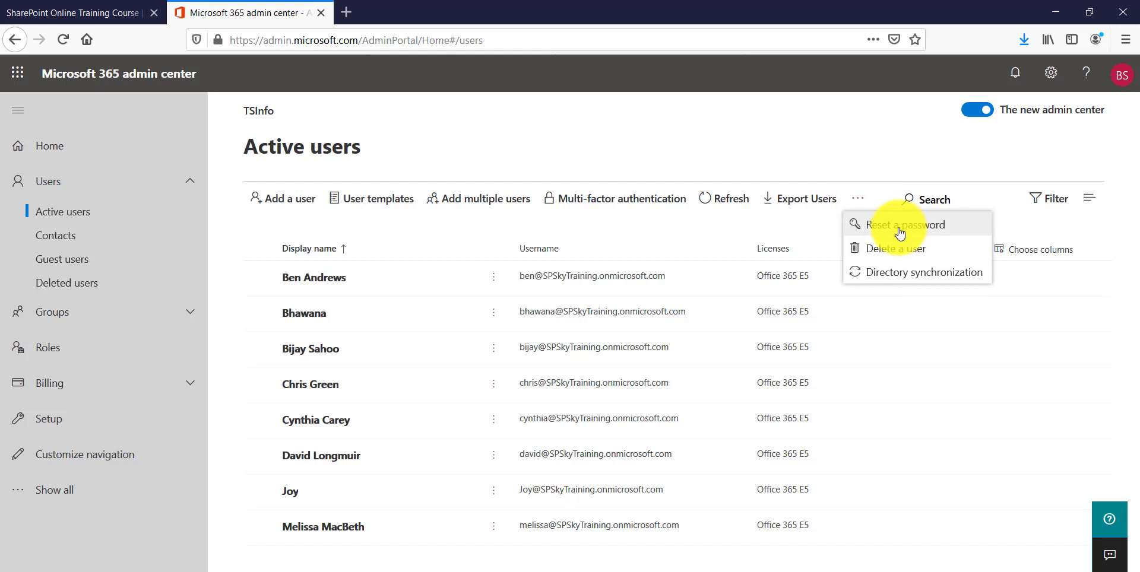
Step: Open the multi-user reset chooser and clear the 'cy' search so all users are listed
left_click(900, 231)
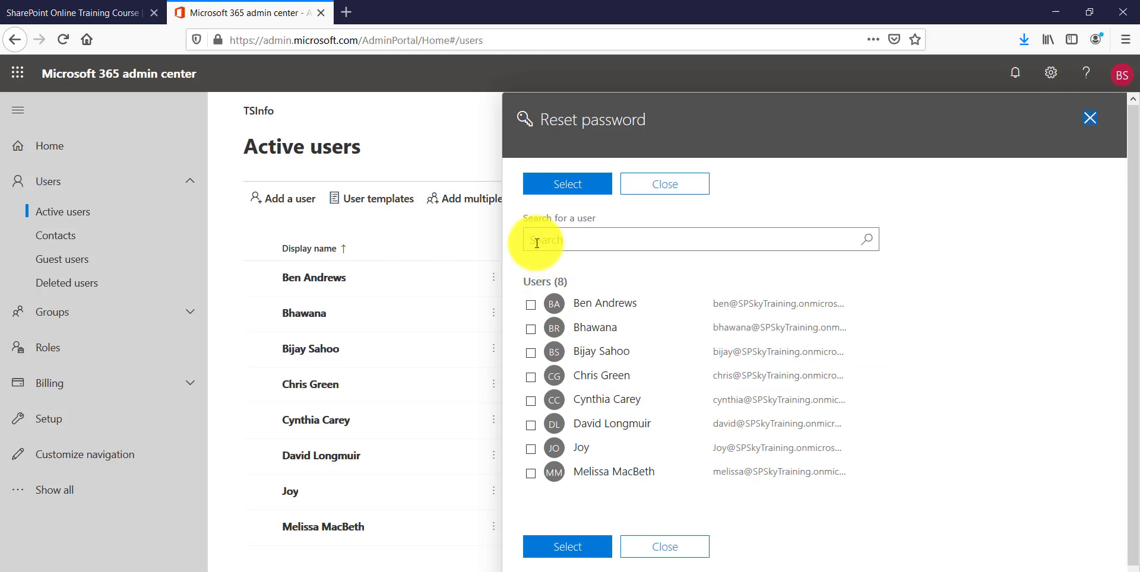
left_click(536, 241)
type("c")
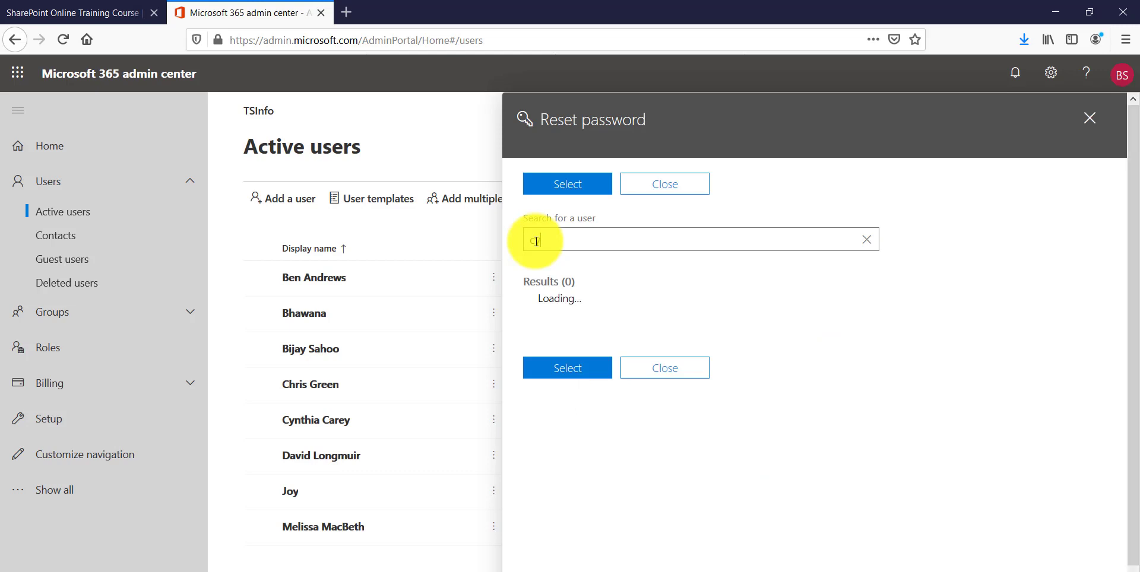
type("y")
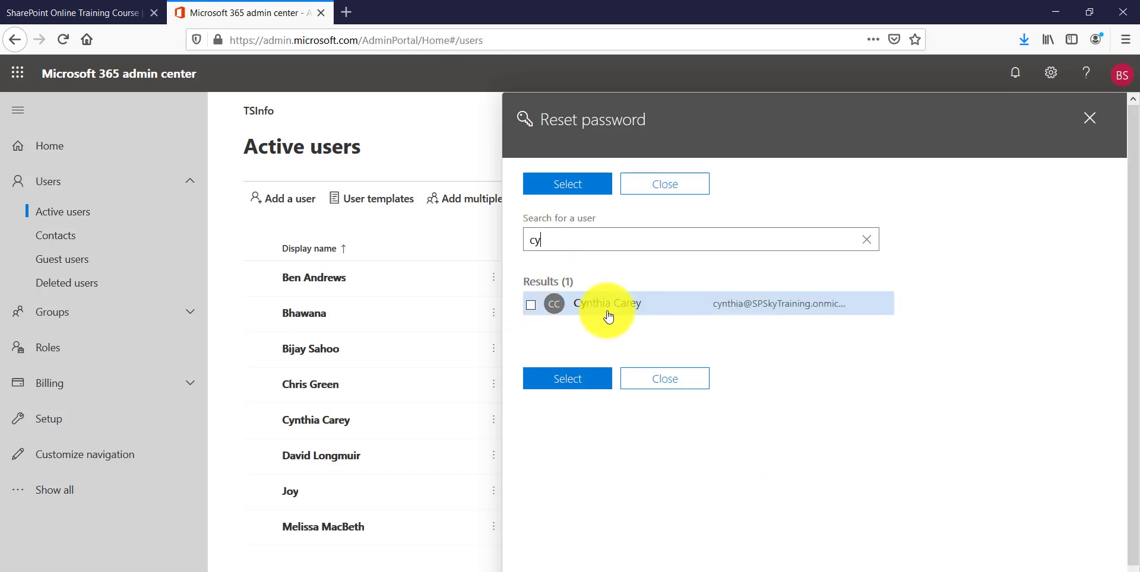
left_click_drag(570, 241, 504, 240)
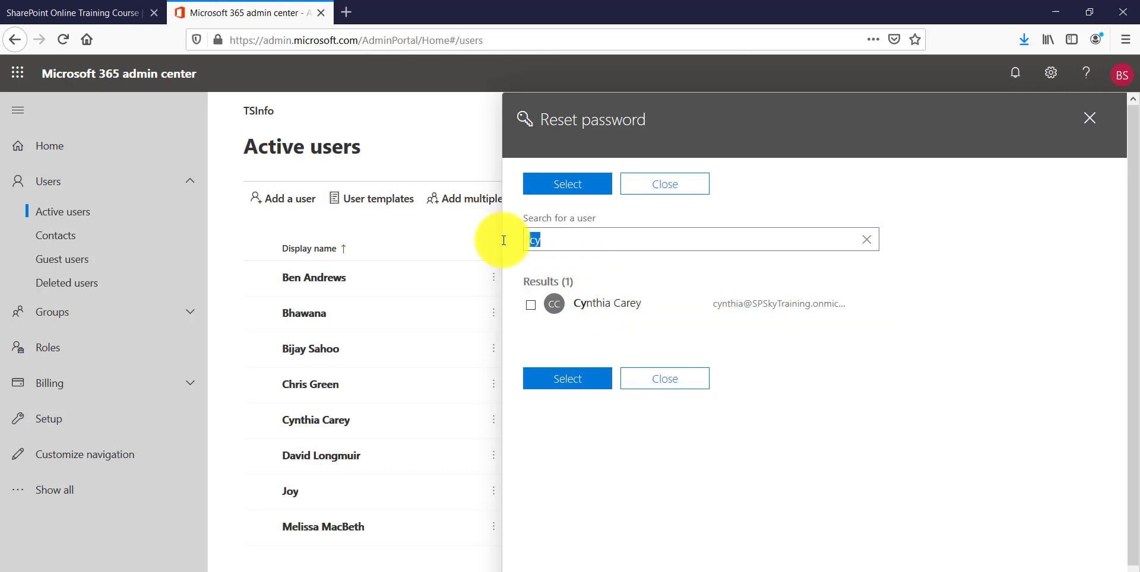
key("BackSpace")
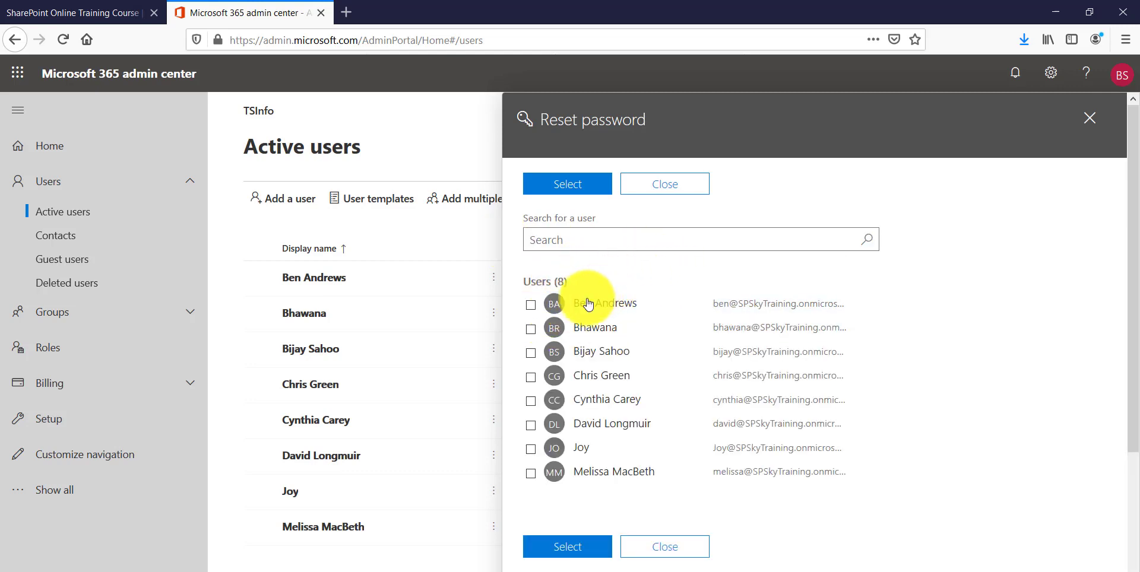
Step: Tick the users to reset until five are chosen, and confirm the selection
left_click(531, 305)
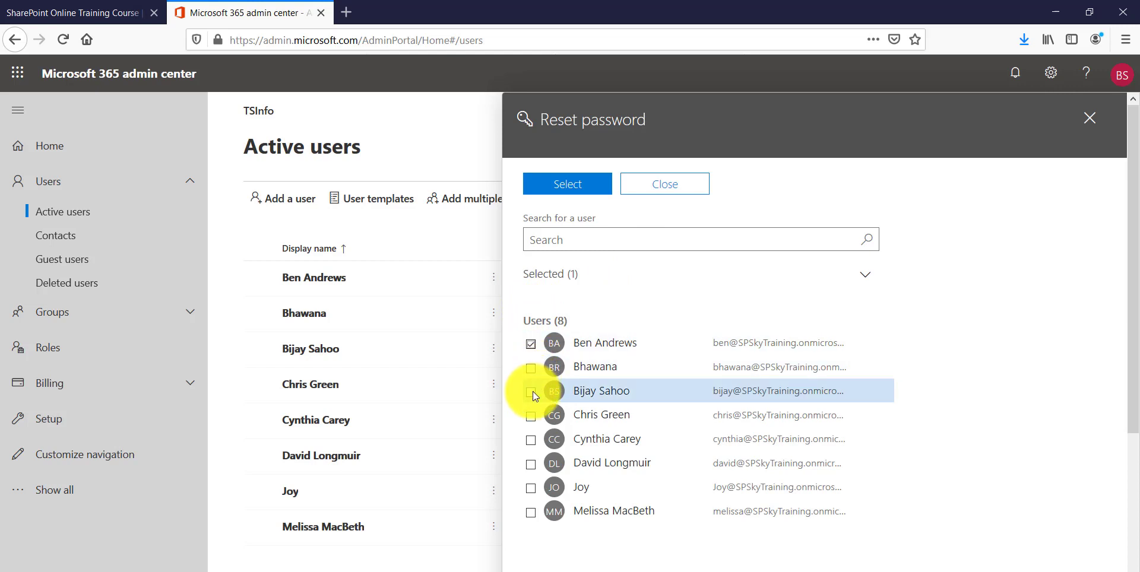
left_click(531, 417)
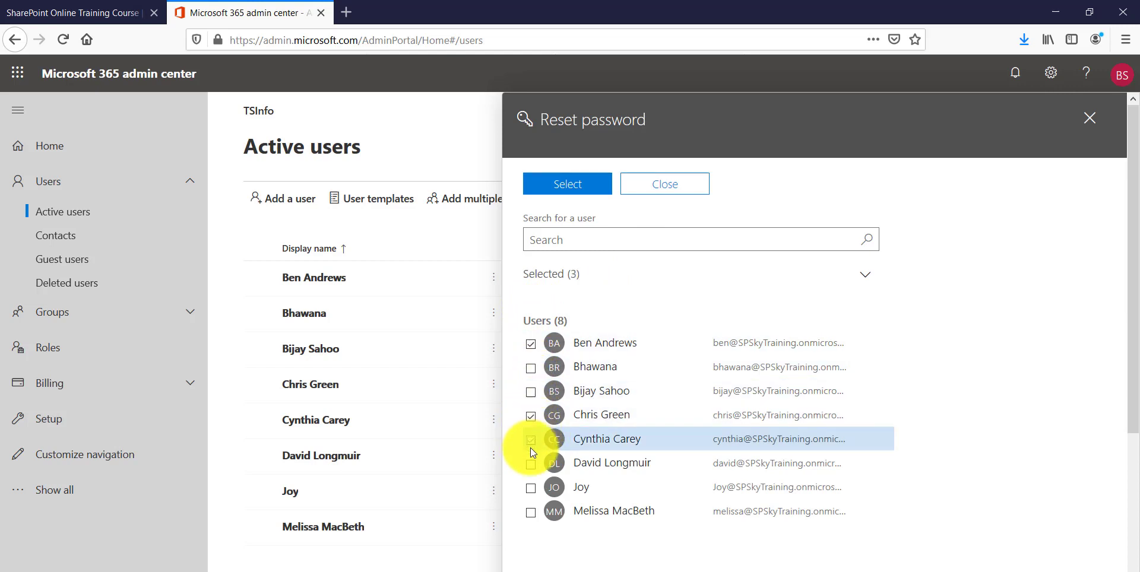
left_click(529, 464)
left_click(530, 510)
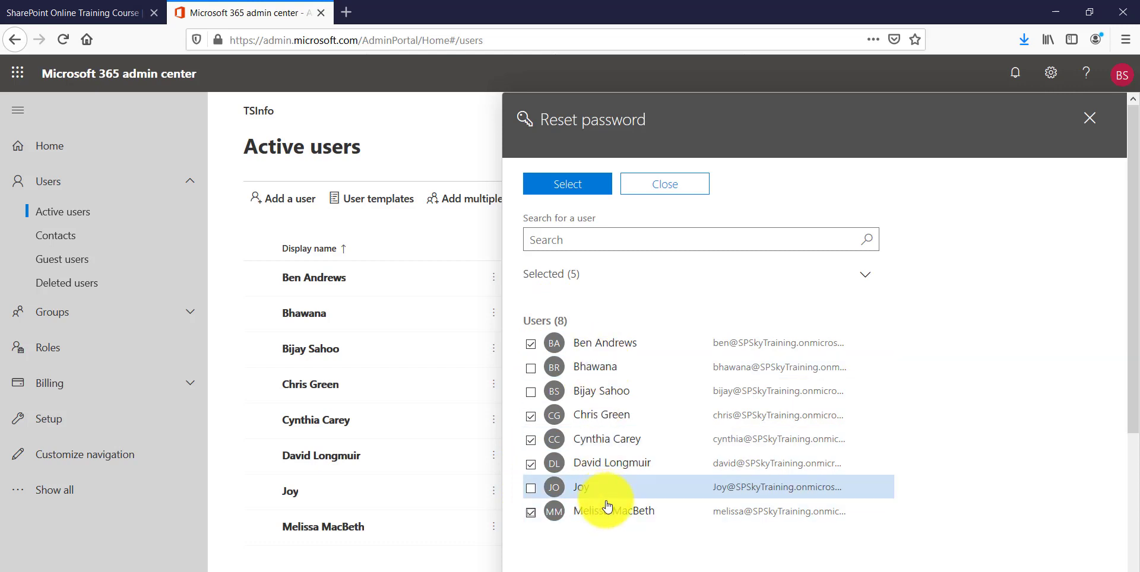
left_click(575, 564)
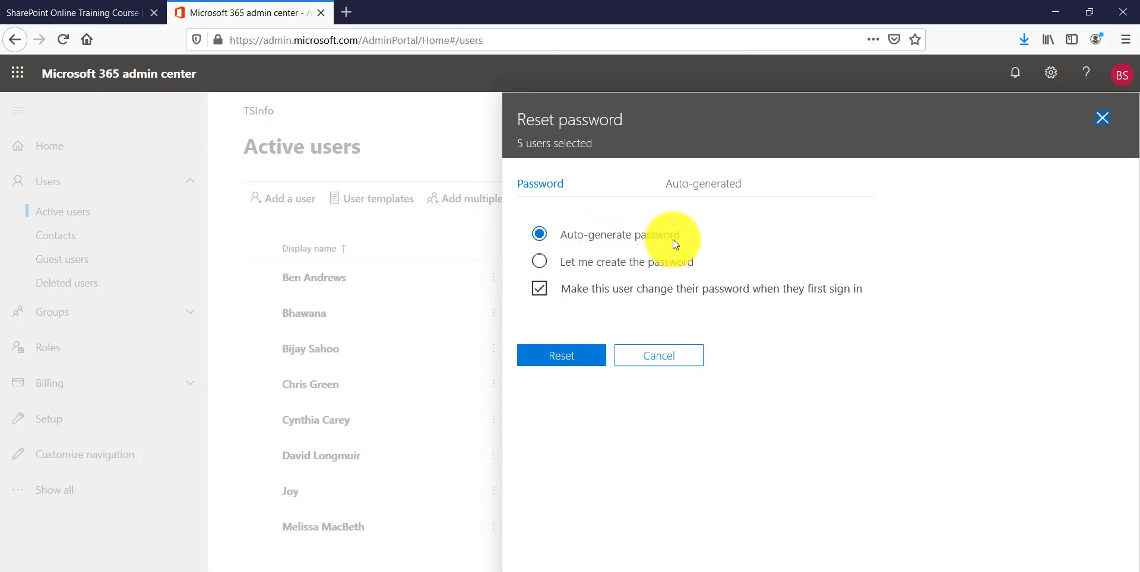
Step: Choose 'Let me create the password', untick the first-sign-in change, and enter a strong custom password
left_click(539, 262)
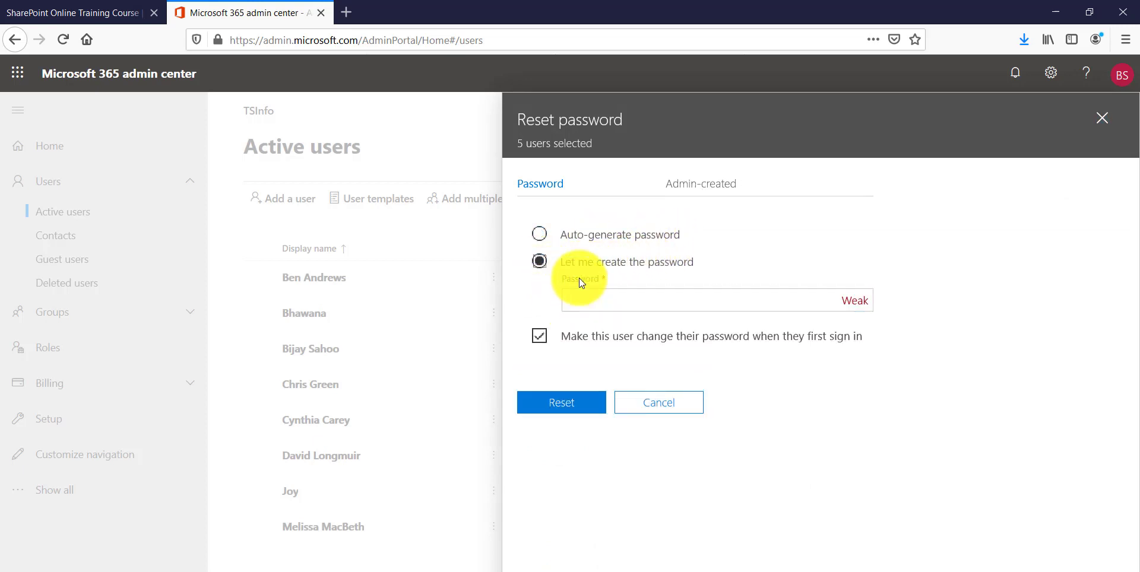
left_click(540, 336)
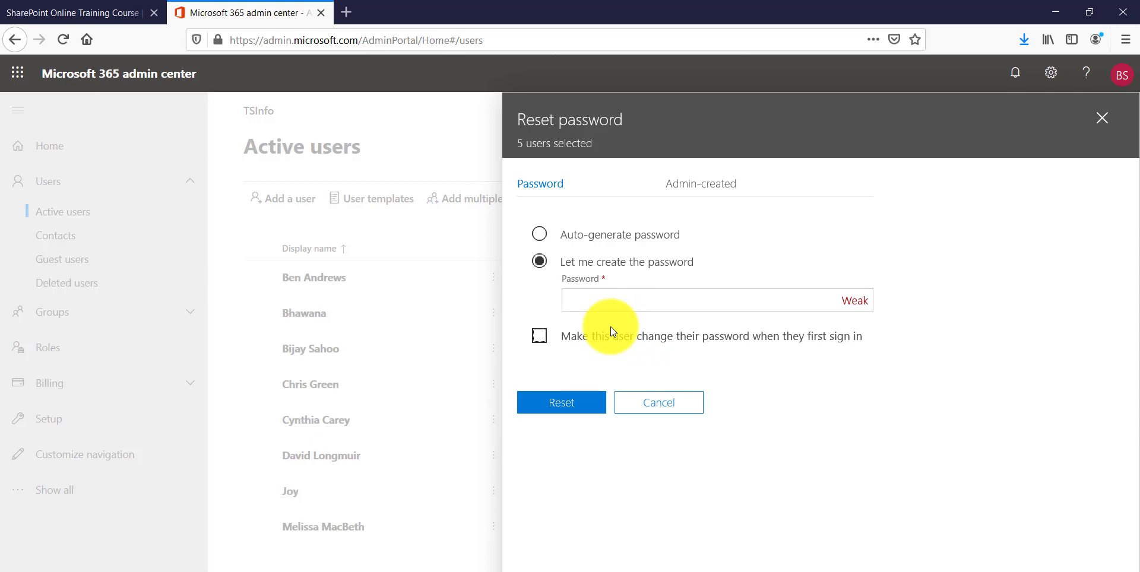
left_click(602, 304)
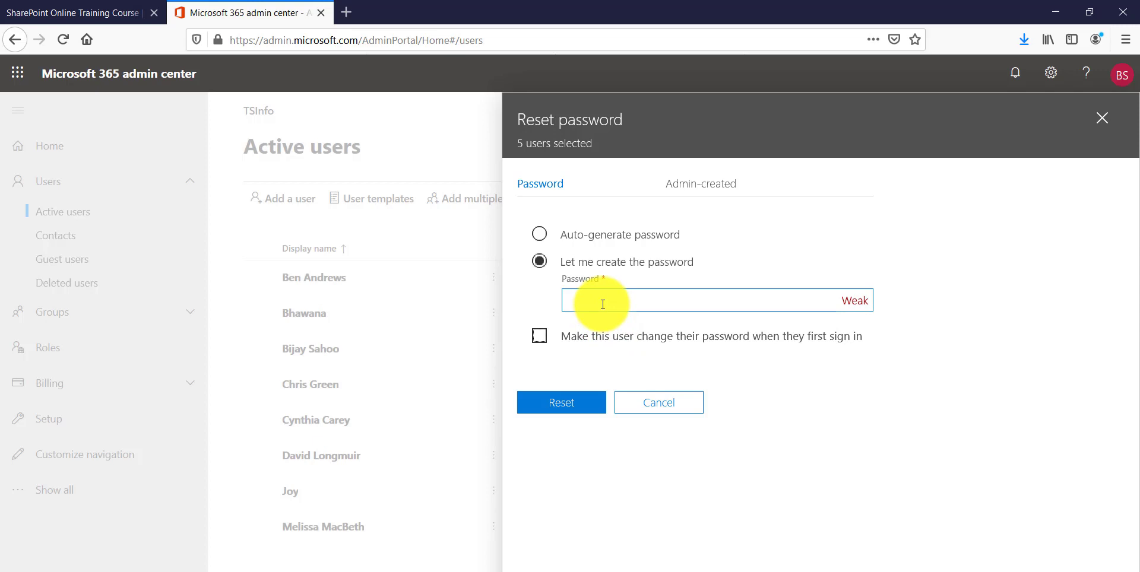
left_click(538, 353)
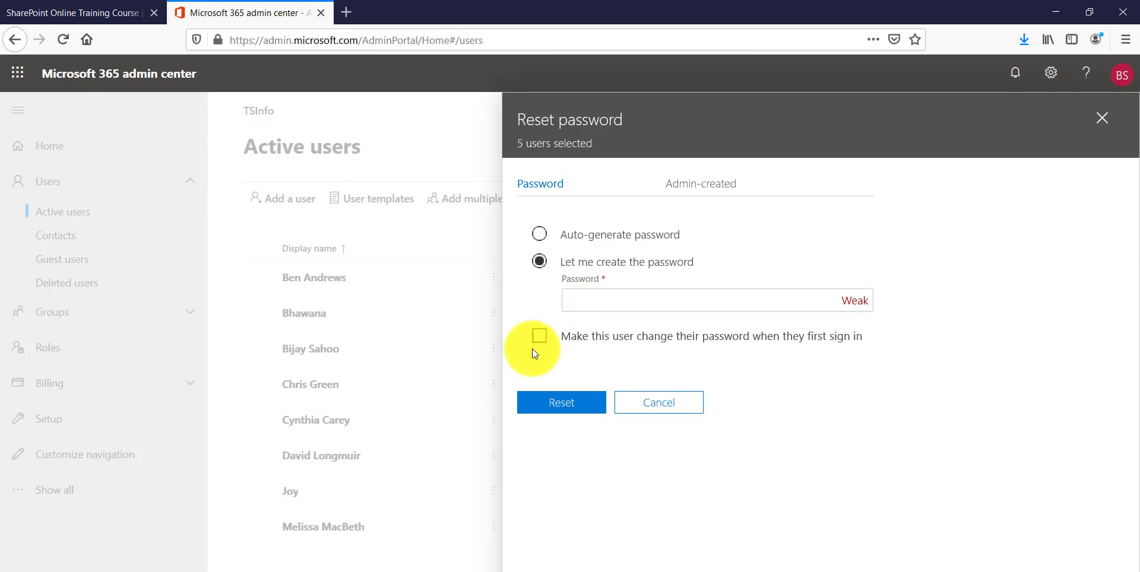
left_click(611, 302)
type("P")
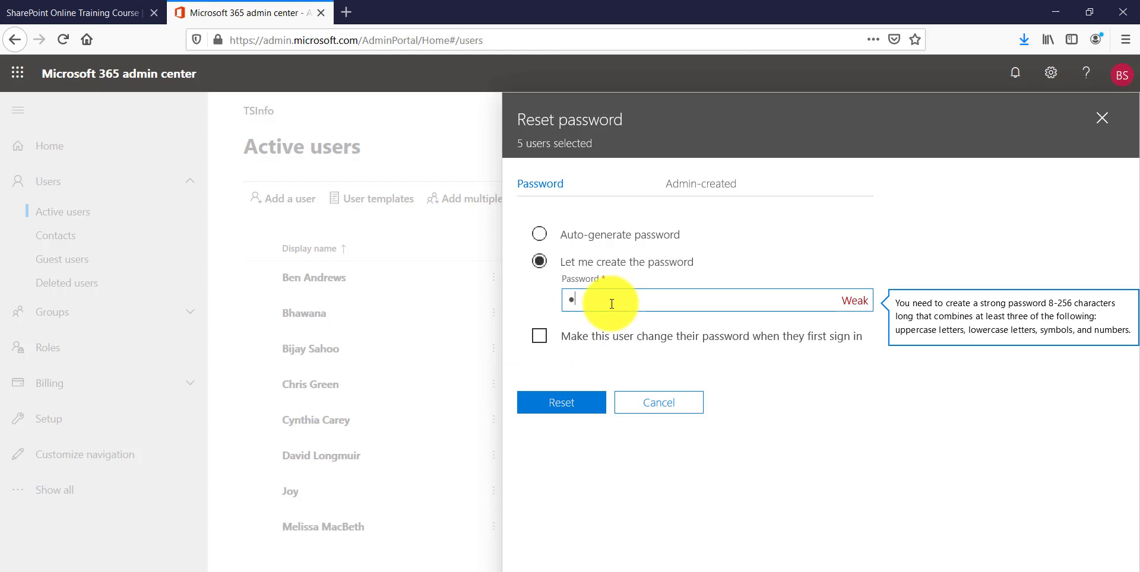
type("ass@1234")
left_click(718, 330)
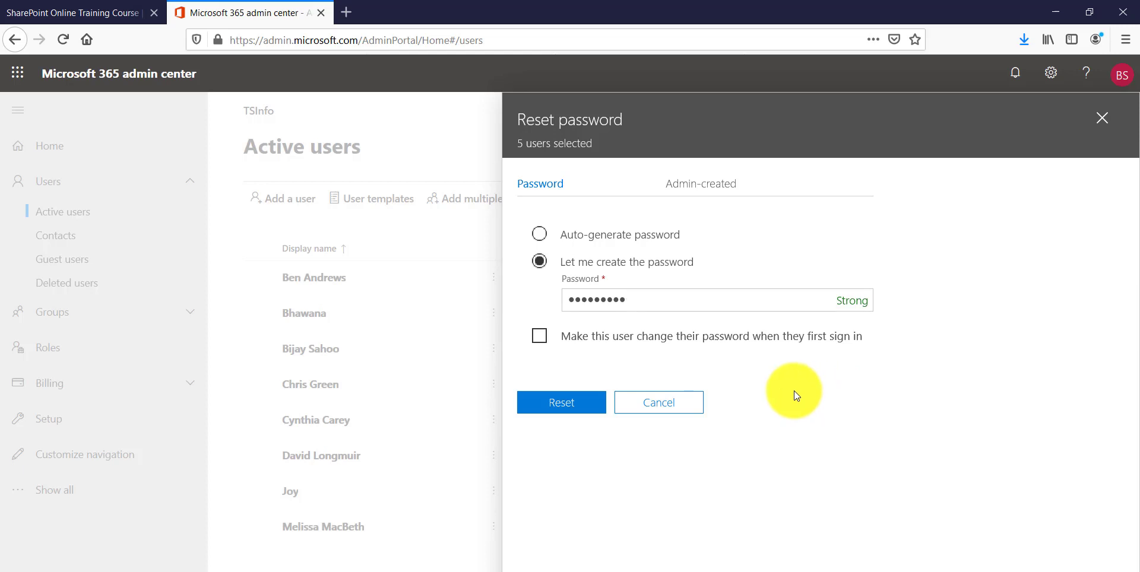
Step: Reset the five passwords and email the new credentials only to the admin
left_click(548, 403)
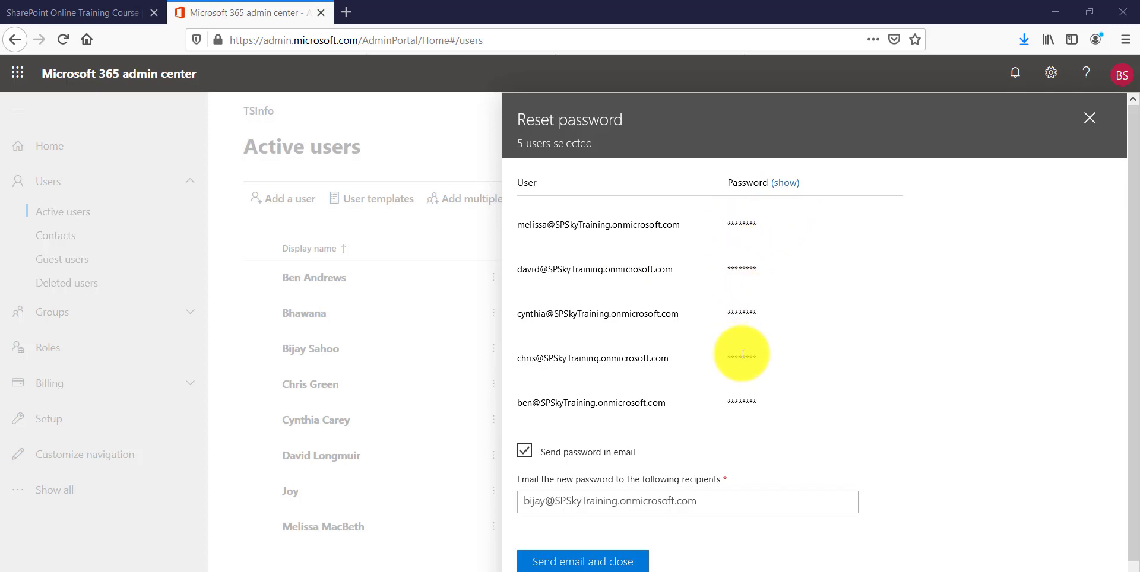
scroll(741, 353, "down", 1)
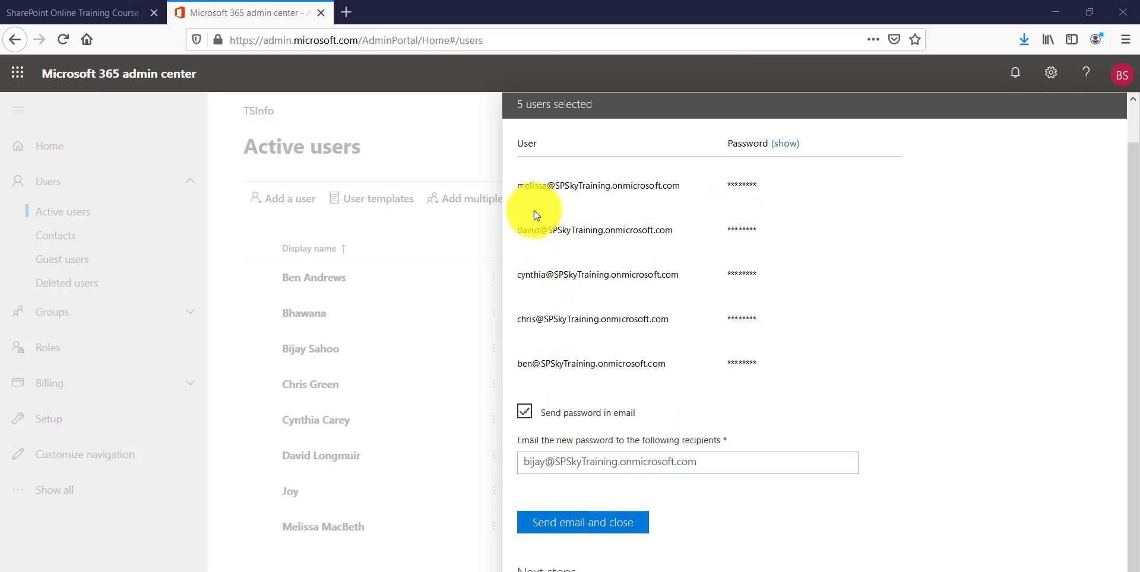
left_click(703, 463)
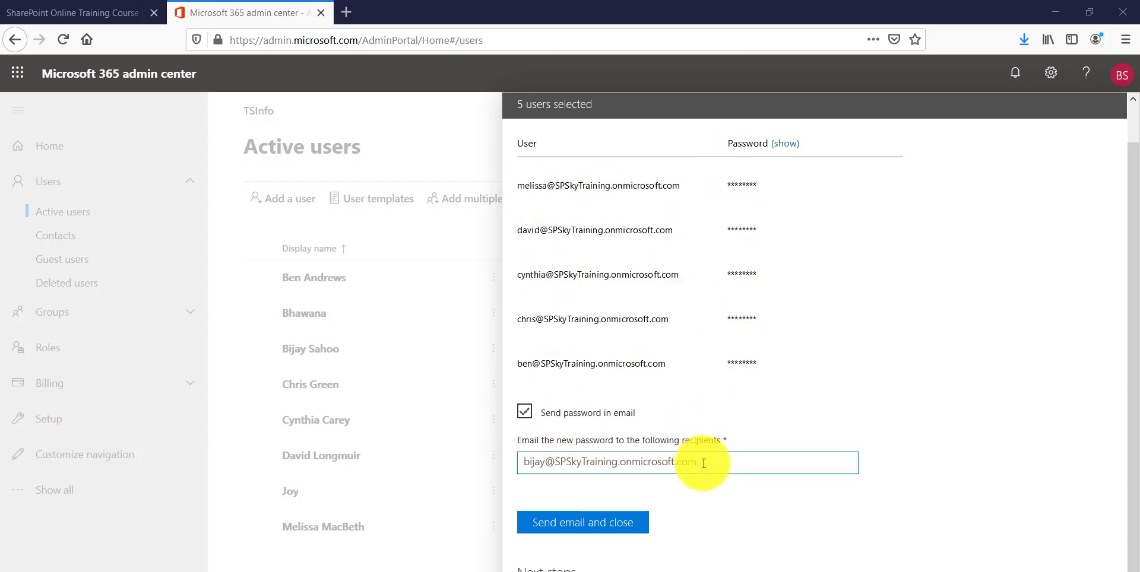
left_click(616, 533)
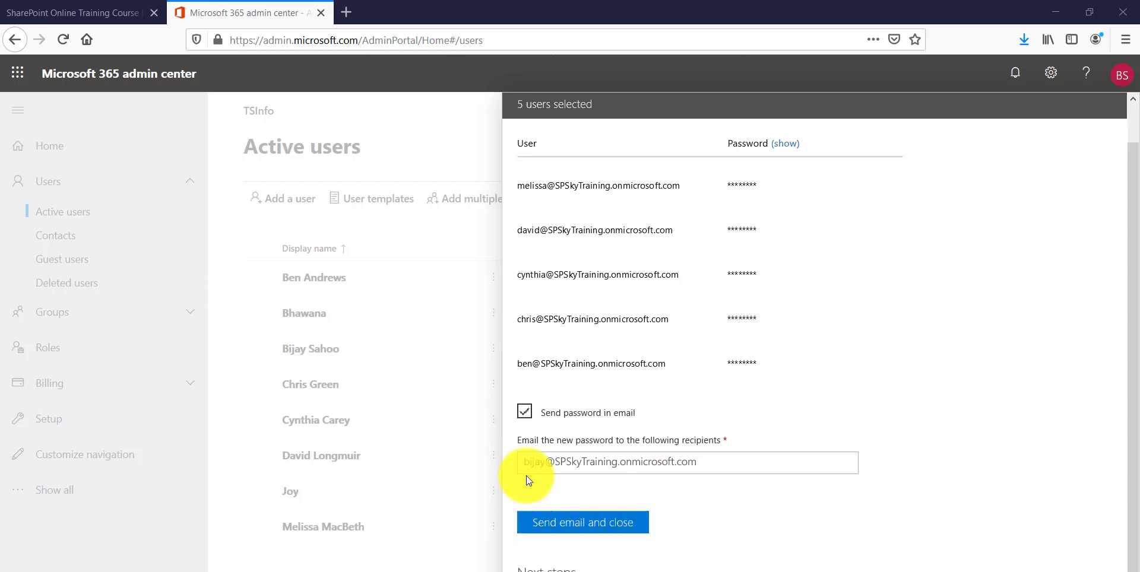
left_click(597, 527)
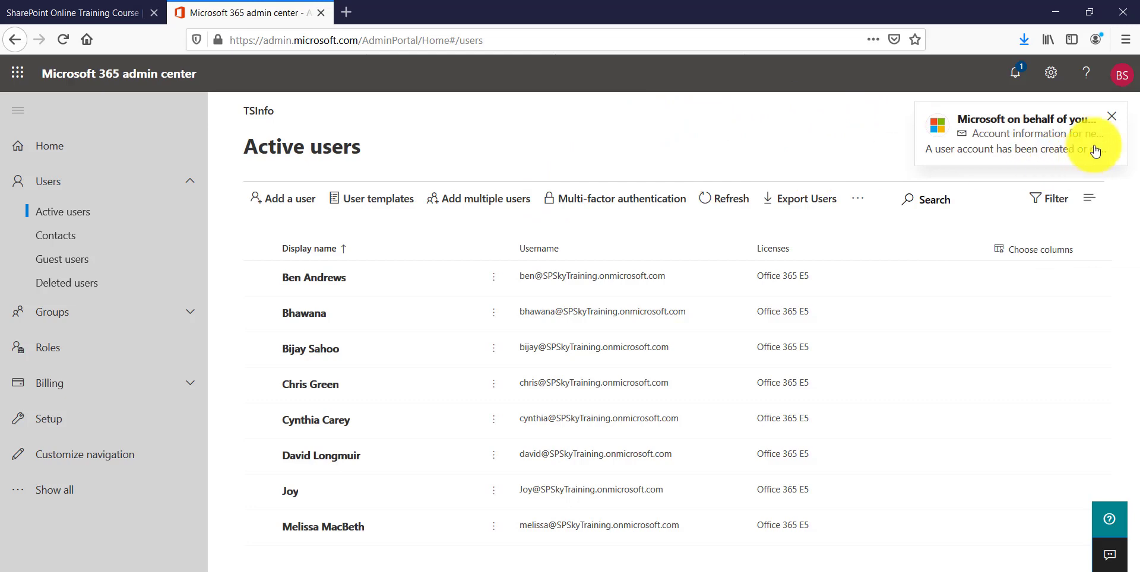
Step: Open the account-information email in Outlook, highlight the five user names and passwords, then close it
left_click(1053, 136)
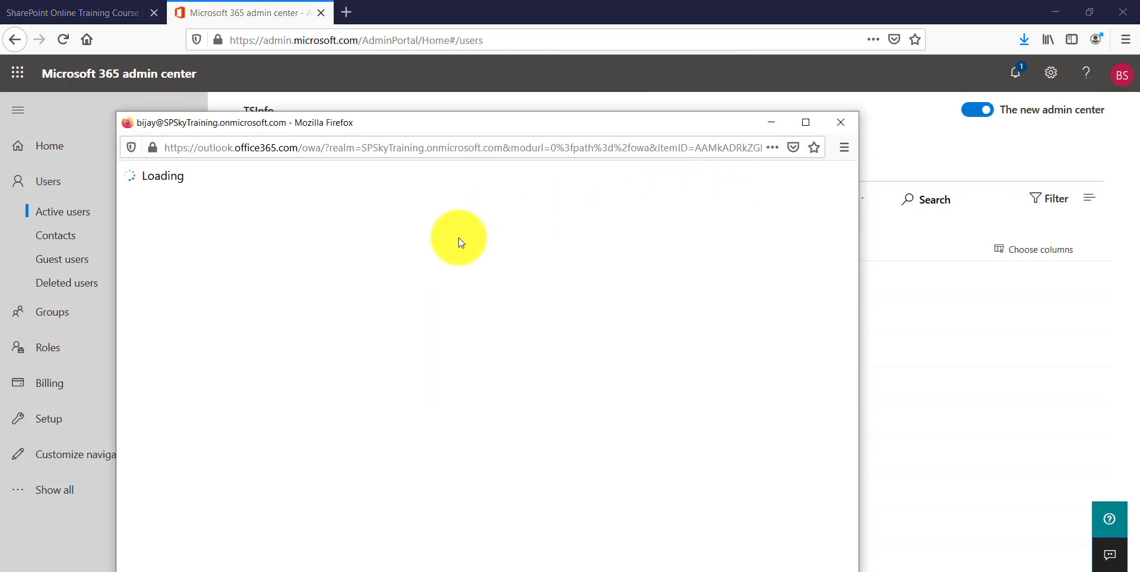
scroll(440, 396, "down", 5)
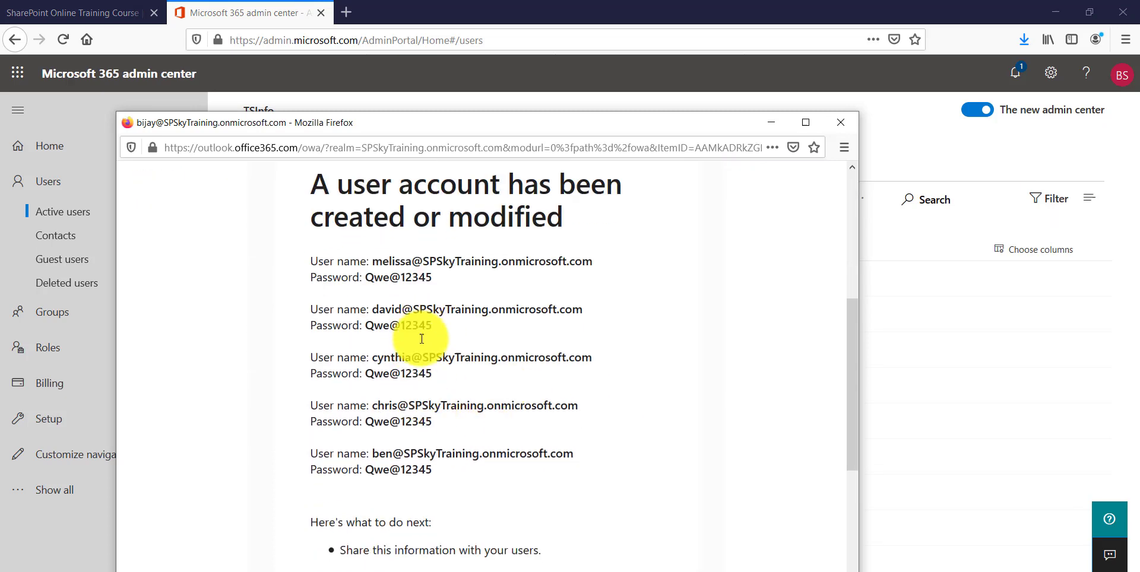
left_click_drag(311, 262, 451, 466)
left_click(829, 123)
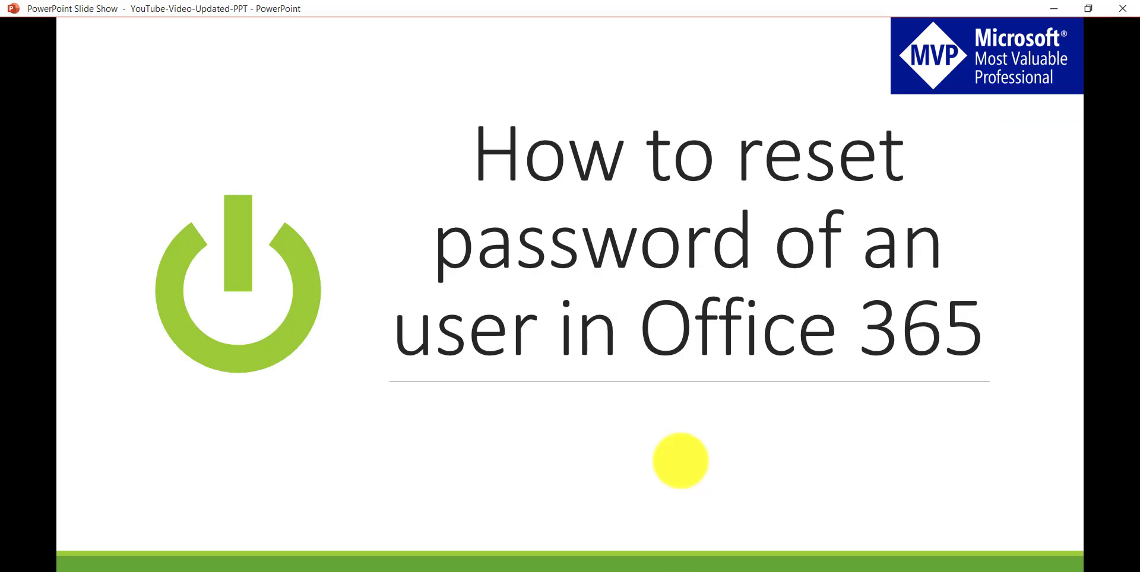
Step: Advance the slide show to the 'Follow us in Social Networks' slide
left_click(686, 395)
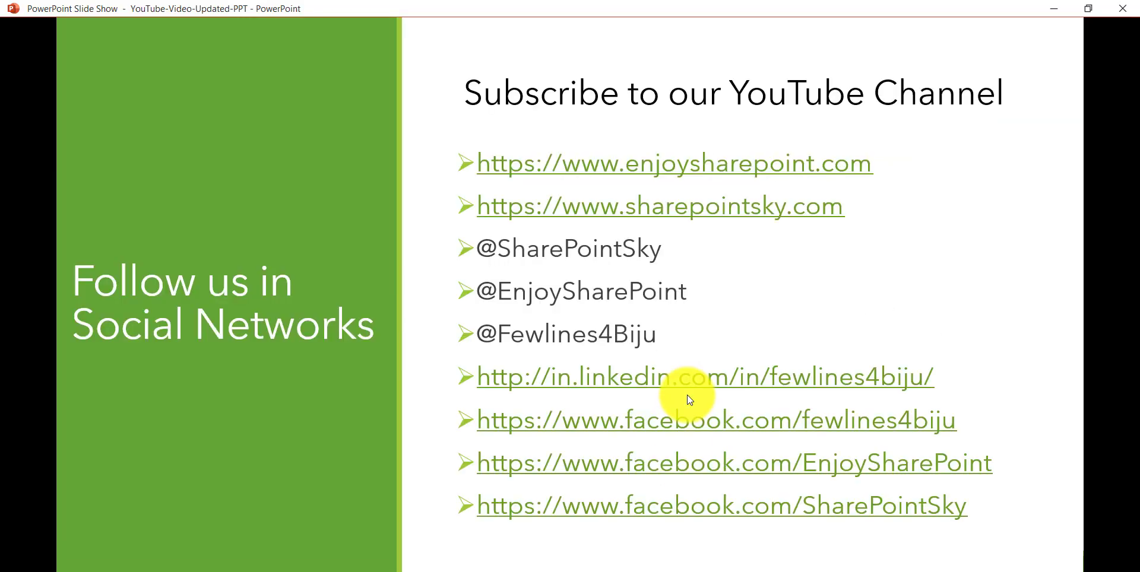